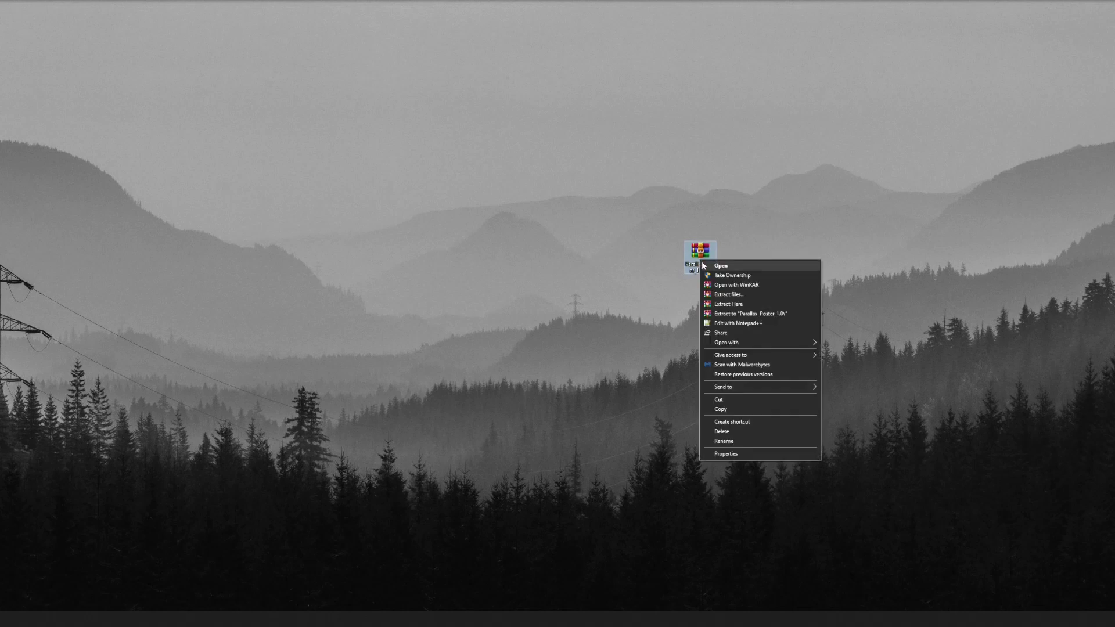
# Extract the Parallax_Poster_1.0 archive into its own folder and view the extracted contents
pyautogui.click(731, 314)
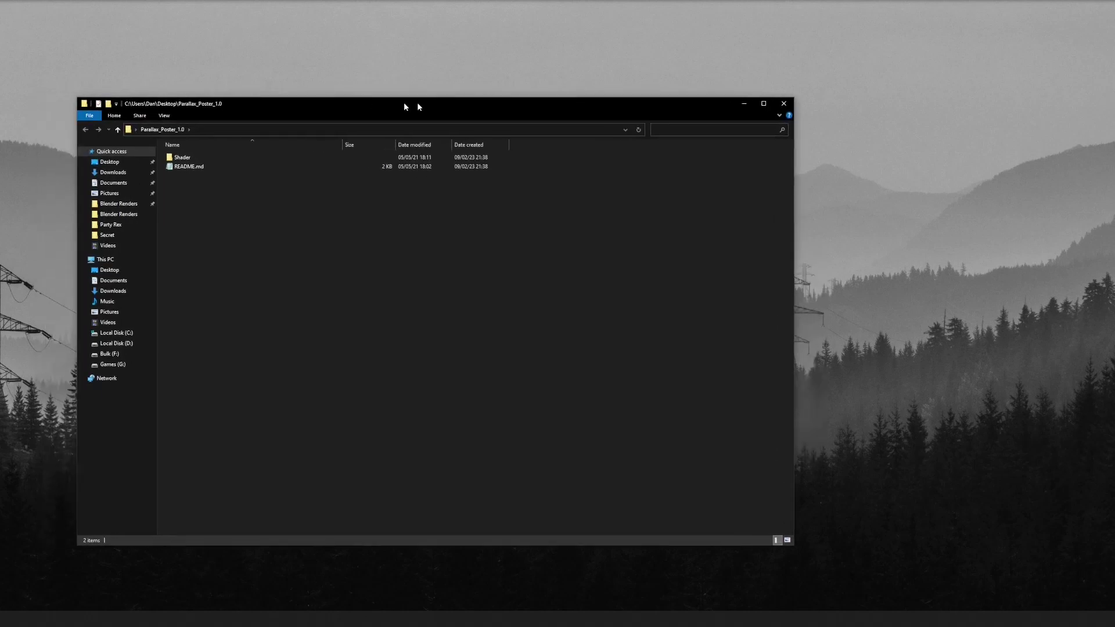
pyautogui.moveTo(404, 103); pyautogui.dragTo(559, 99)
pyautogui.moveTo(343, 154); pyautogui.dragTo(339, 156)
pyautogui.click(937, 99)
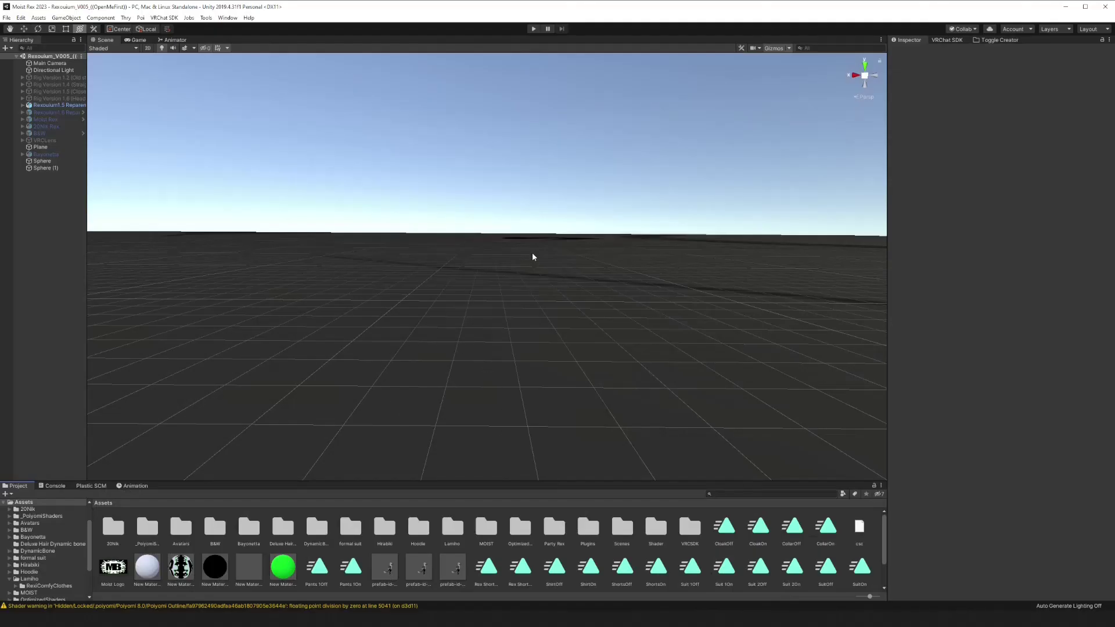
# Search the project assets for "shader" and inspect the SilentShaderPosterDemo material's parallax layer settings
pyautogui.click(730, 494)
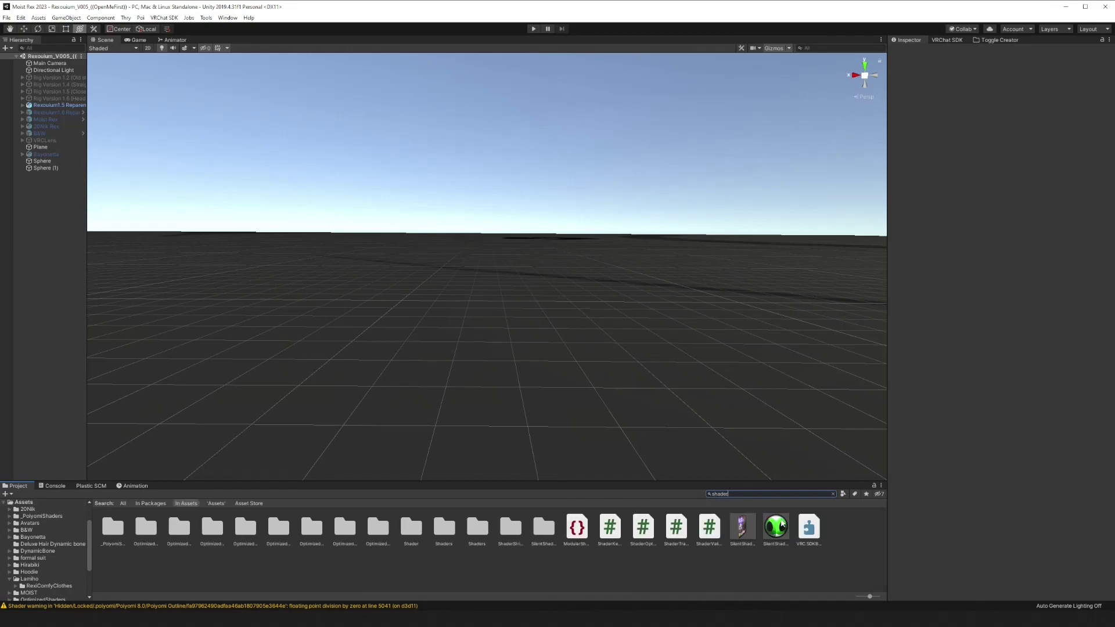
pyautogui.click(779, 526)
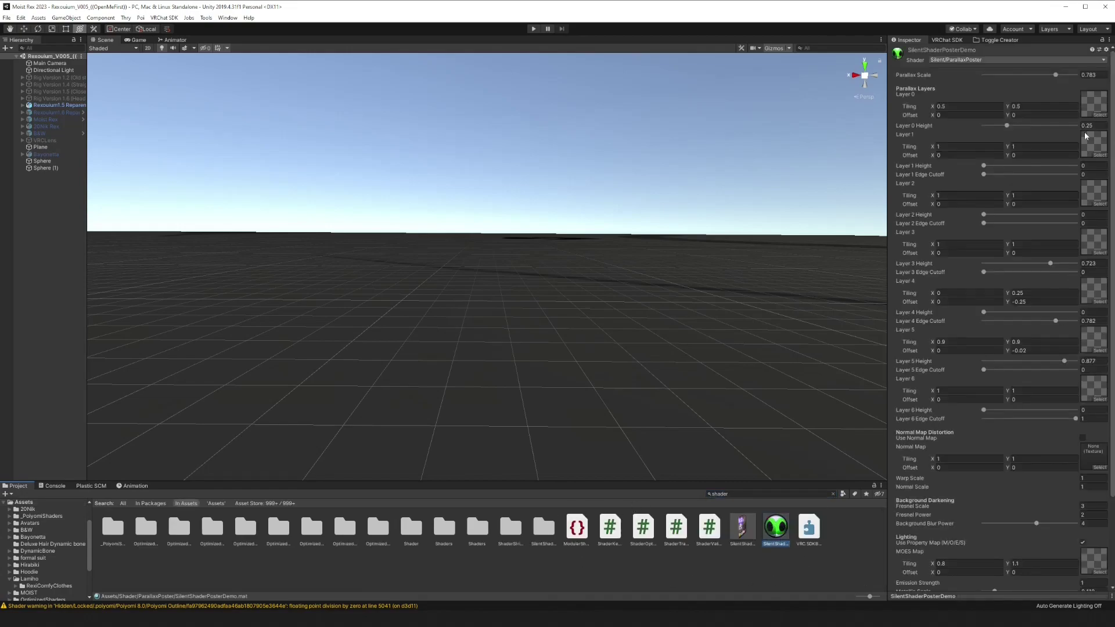
pyautogui.click(370, 156)
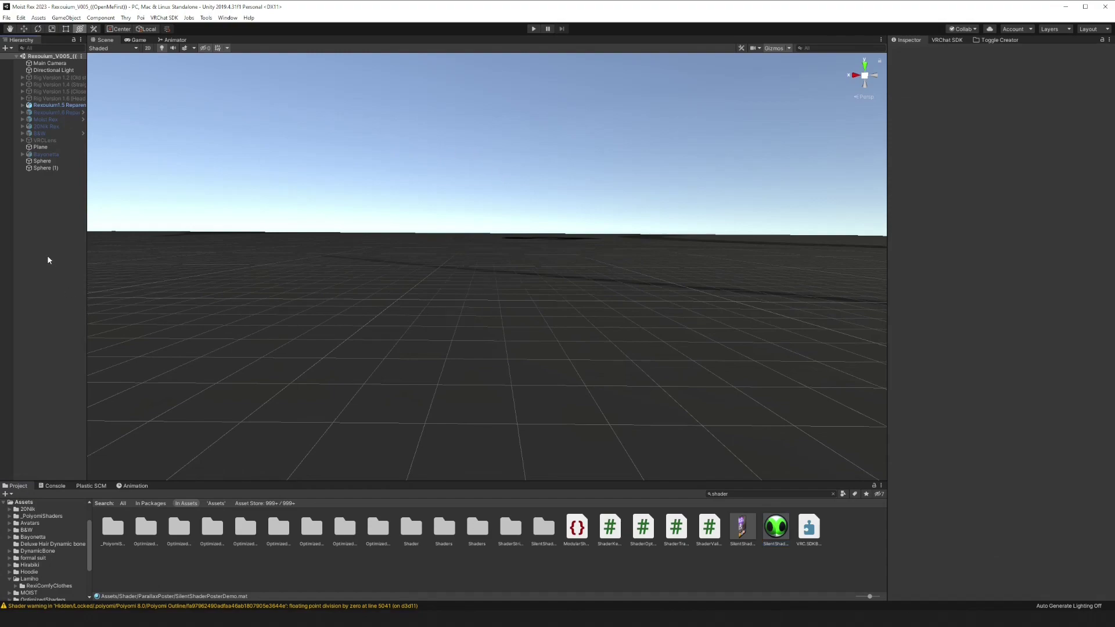
# Add a 3D sphere to the scene and remove its Sphere Collider component
pyautogui.rightClick(36, 230)
pyautogui.moveTo(77, 332)
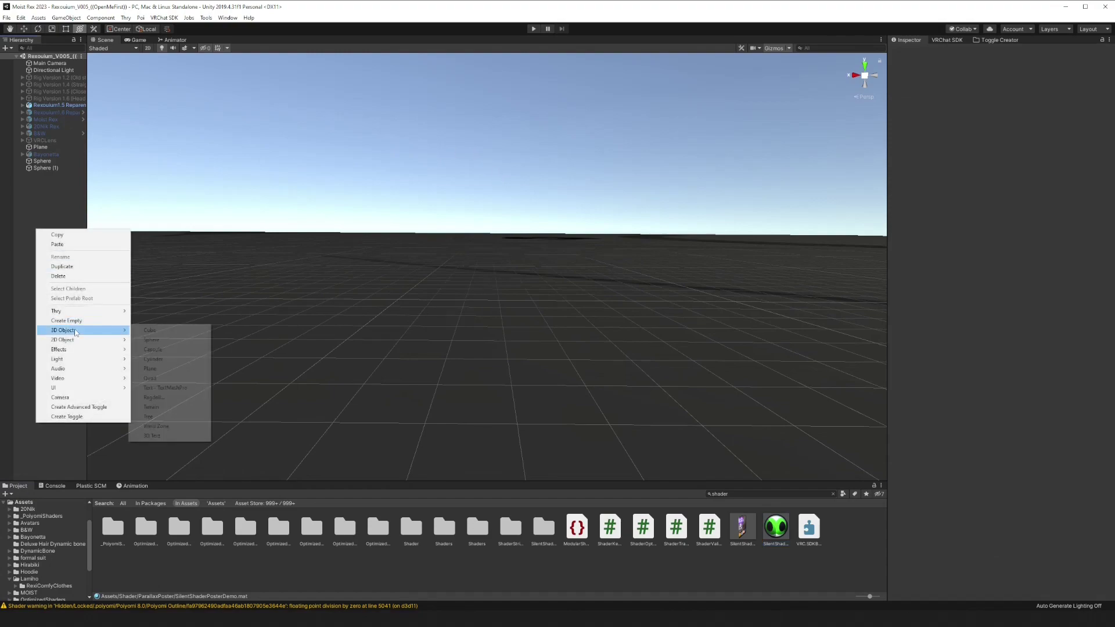
pyautogui.click(152, 340)
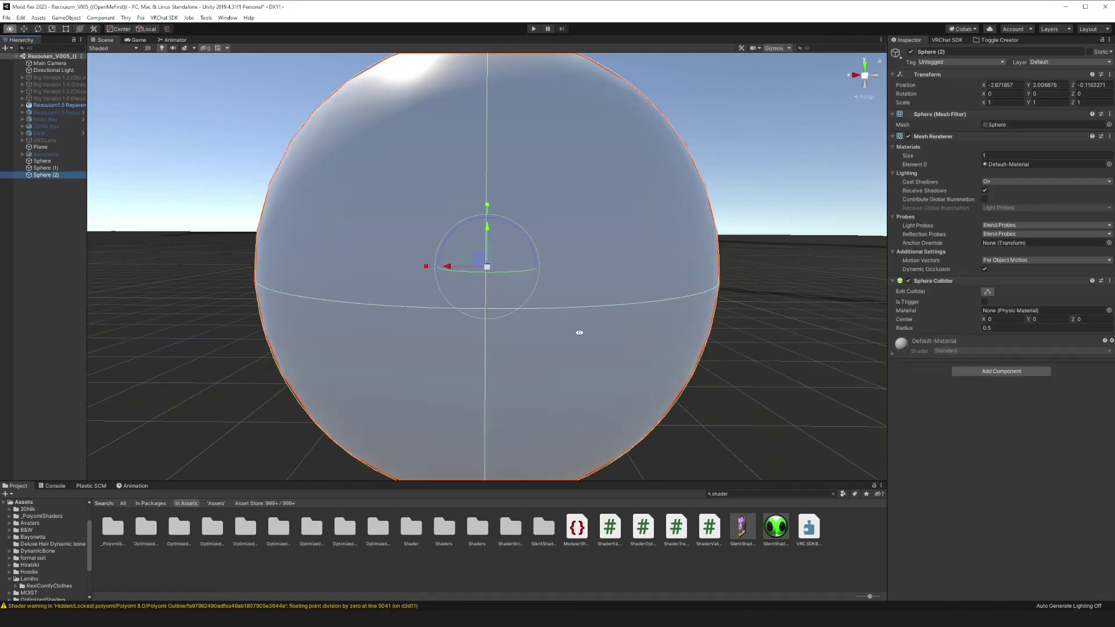
pyautogui.click(1109, 281)
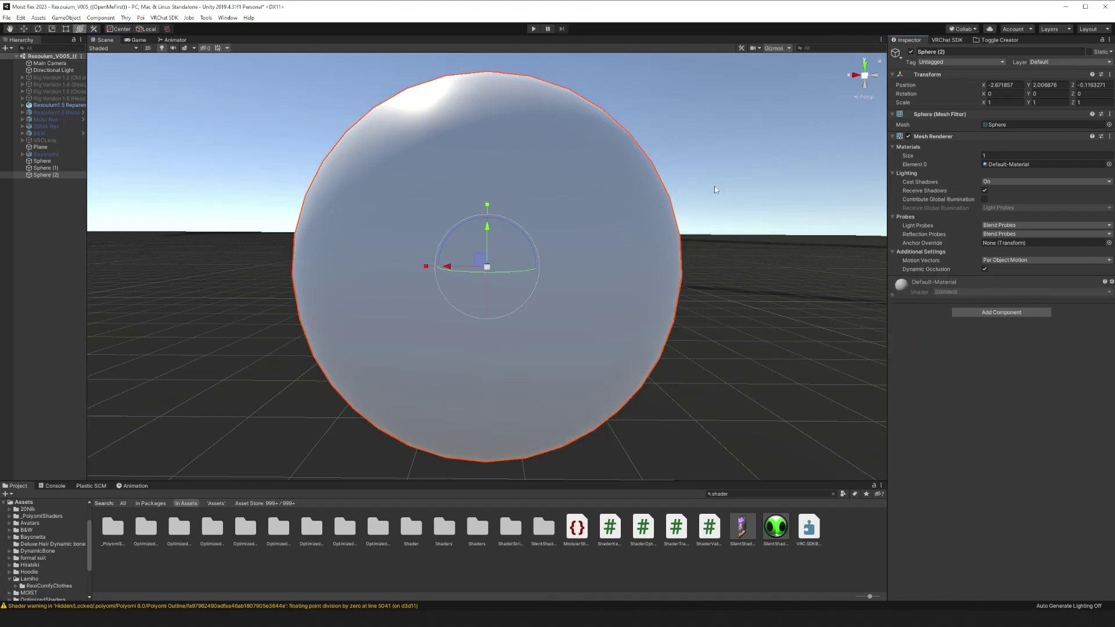
# Apply the SilentShaderPosterDemo material to the new sphere and check the eye from another angle
pyautogui.moveTo(776, 526); pyautogui.dragTo(543, 295)
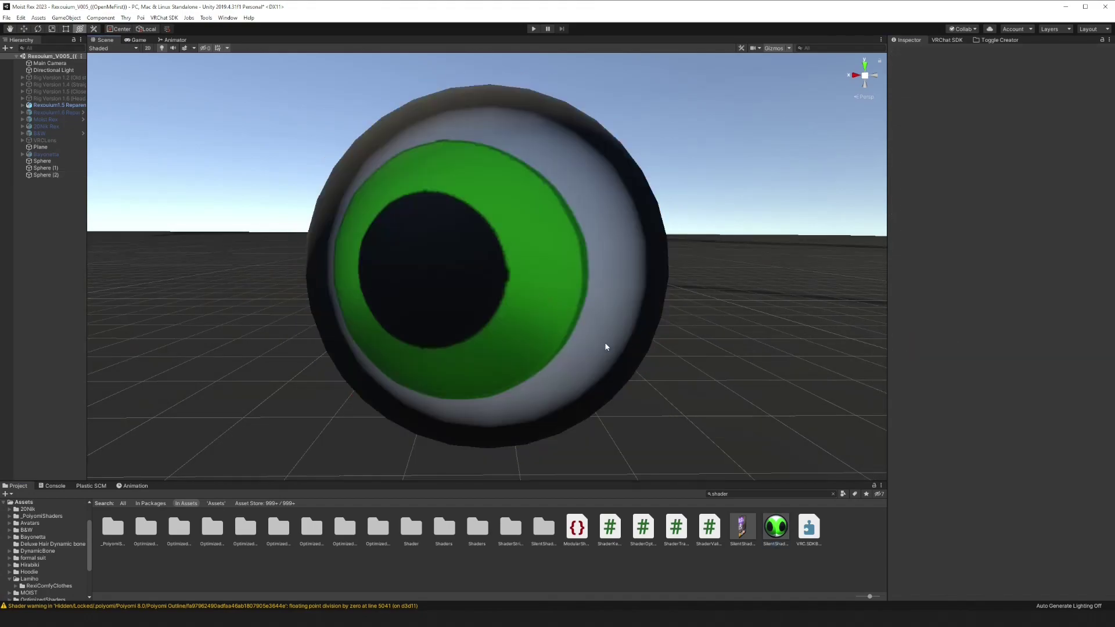
pyautogui.moveTo(604, 347); pyautogui.dragTo(583, 341)
pyautogui.click(783, 527)
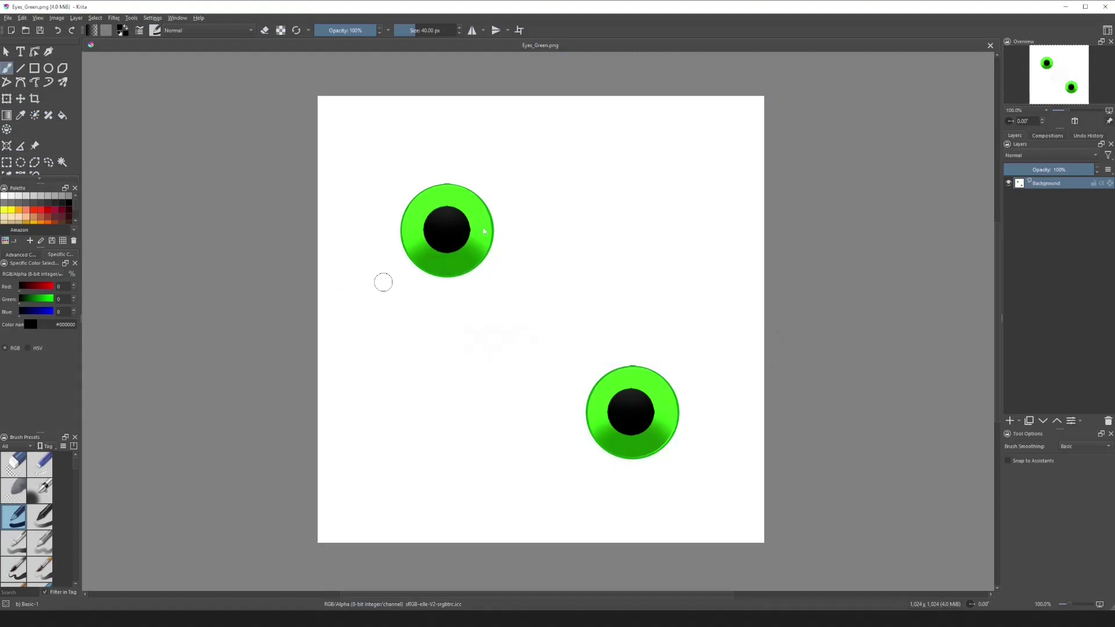
# In Krita, erase the white background of Eyes_Green.png using the Fill tool in eraser mode
pyautogui.click(62, 116)
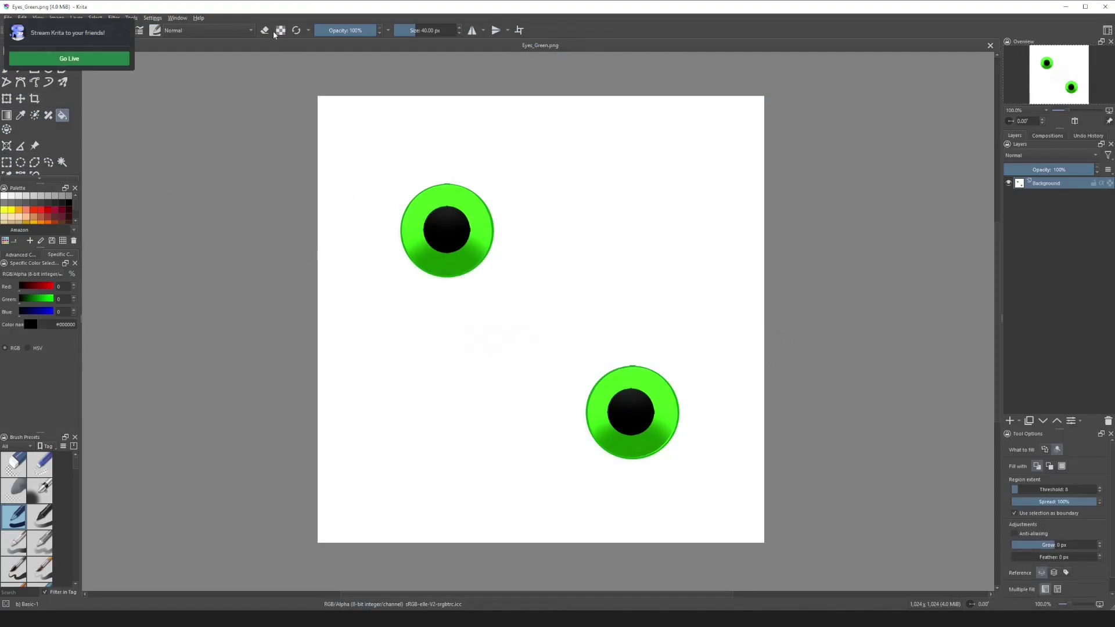
pyautogui.press('e')
pyautogui.click(465, 322)
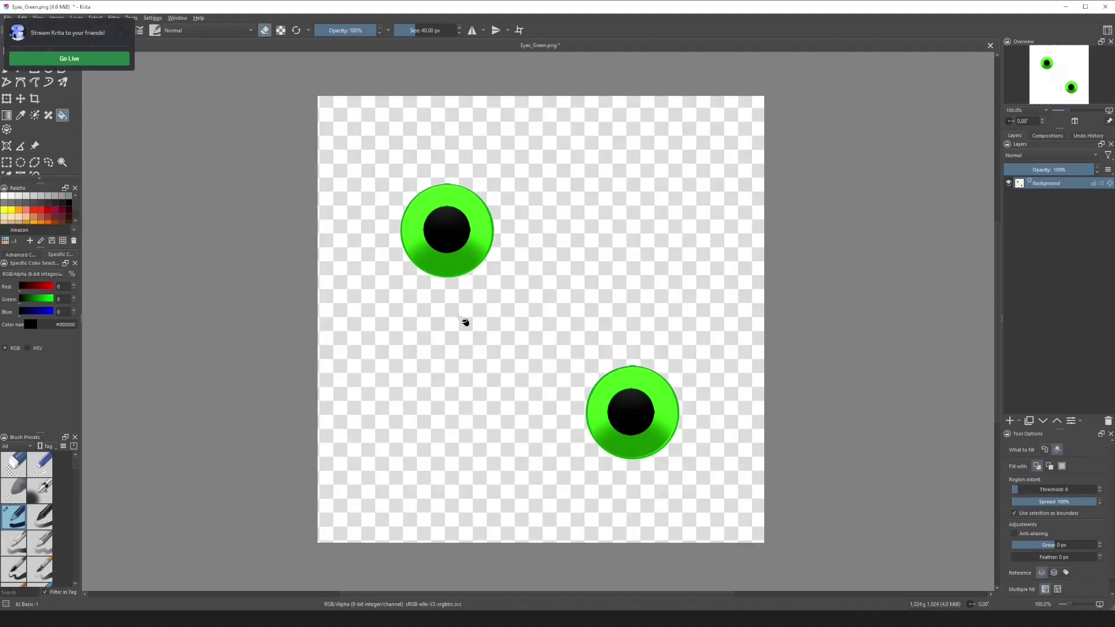
# Enlarge the eraser brush to about 313 px and erase the lower of the two green eyes
pyautogui.click(7, 69)
pyautogui.keyDown('shift'); pyautogui.moveTo(528, 405); pyautogui.dragTo(646, 406); pyautogui.keyUp('shift')
pyautogui.moveTo(578, 386); pyautogui.dragTo(712, 418)
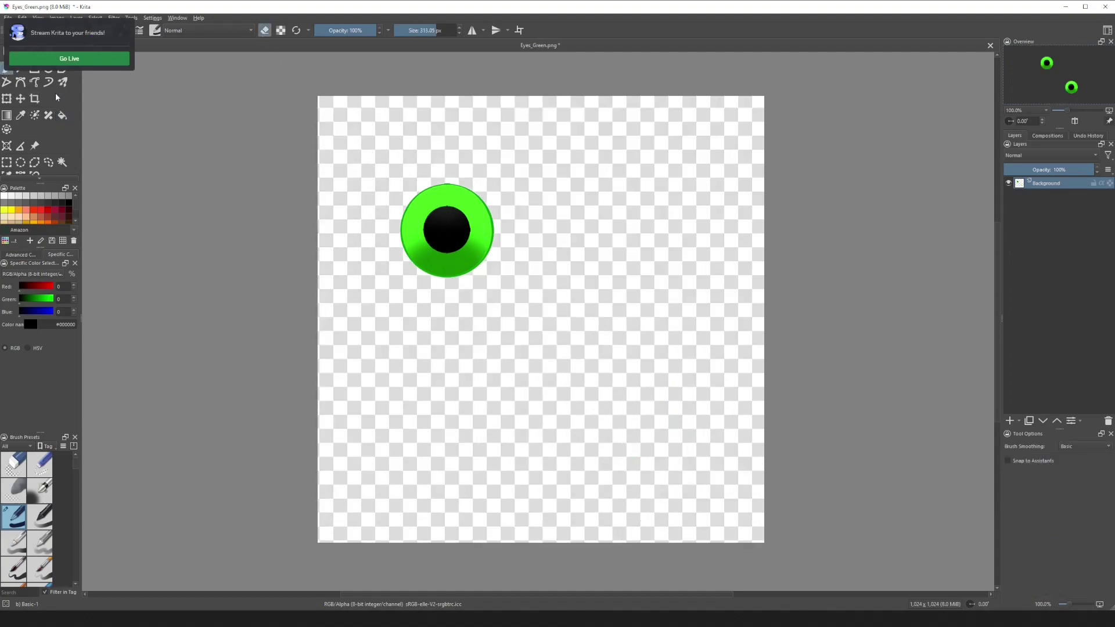
# Crop the image to the remaining green eye, about 327 by 323 px, and return to Unity
pyautogui.press('c')
pyautogui.moveTo(385, 164)
pyautogui.mouseDown()
pyautogui.moveTo(514, 309)
pyautogui.moveTo(528, 305)
pyautogui.moveTo(472, 275)
pyautogui.mouseUp()
pyautogui.press('Return')
pyautogui.scroll(3, 463, 248)
pyautogui.scroll(-1, 516, 343)
pyautogui.scroll(1, 586, 399)
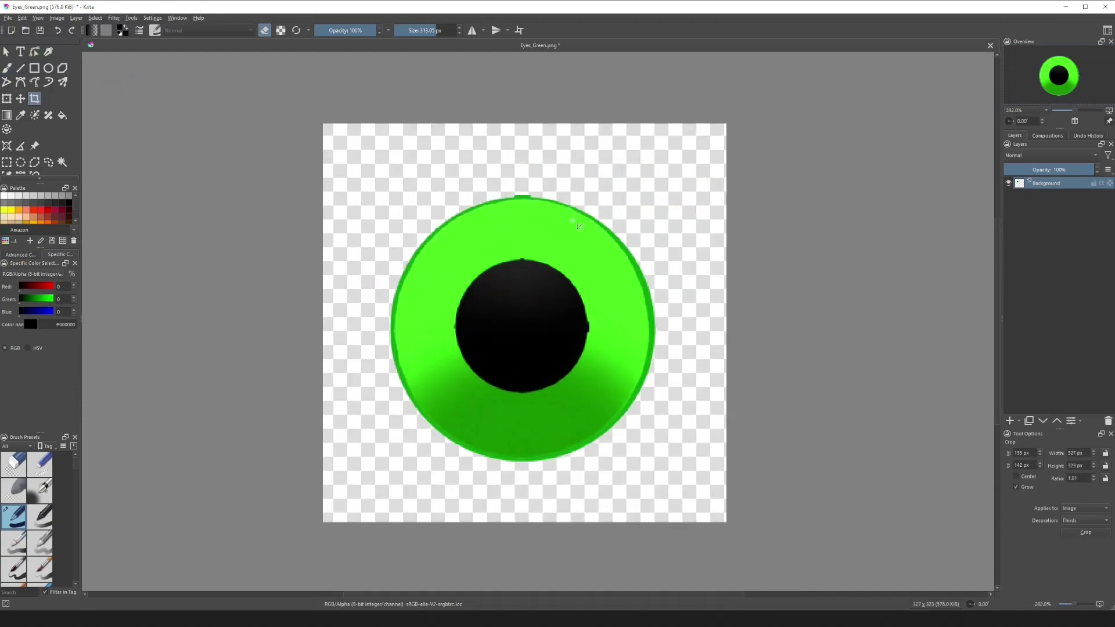
pyautogui.click(1065, 6)
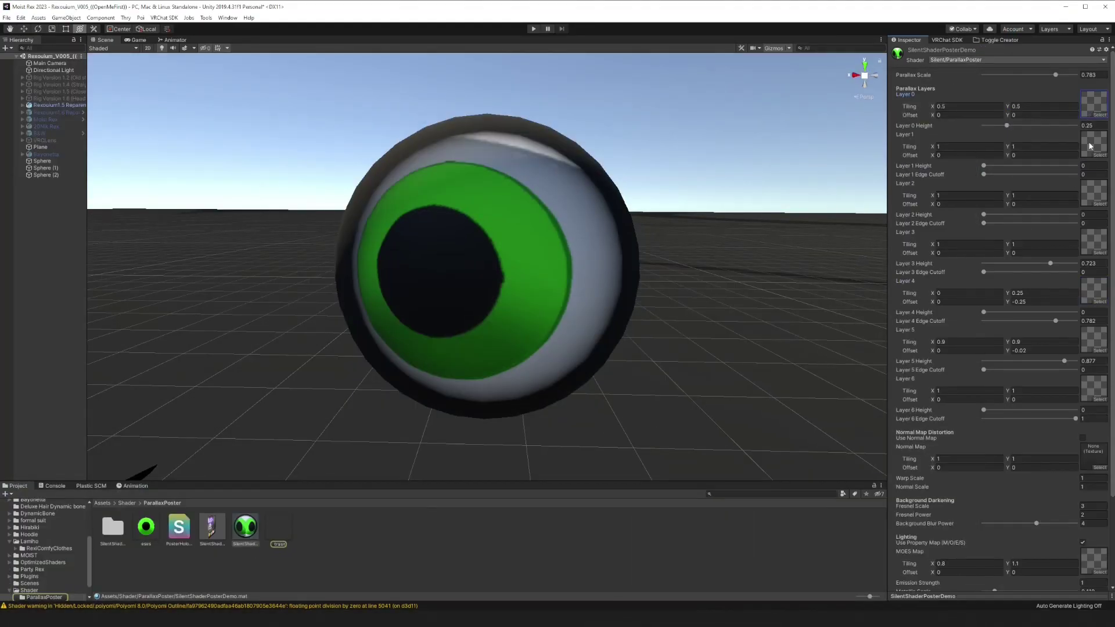
# Locate the Layer 3 and Layer 5 textures of the material and inspect the green eye texture's import settings
pyautogui.click(1095, 244)
pyautogui.click(1093, 339)
pyautogui.click(146, 527)
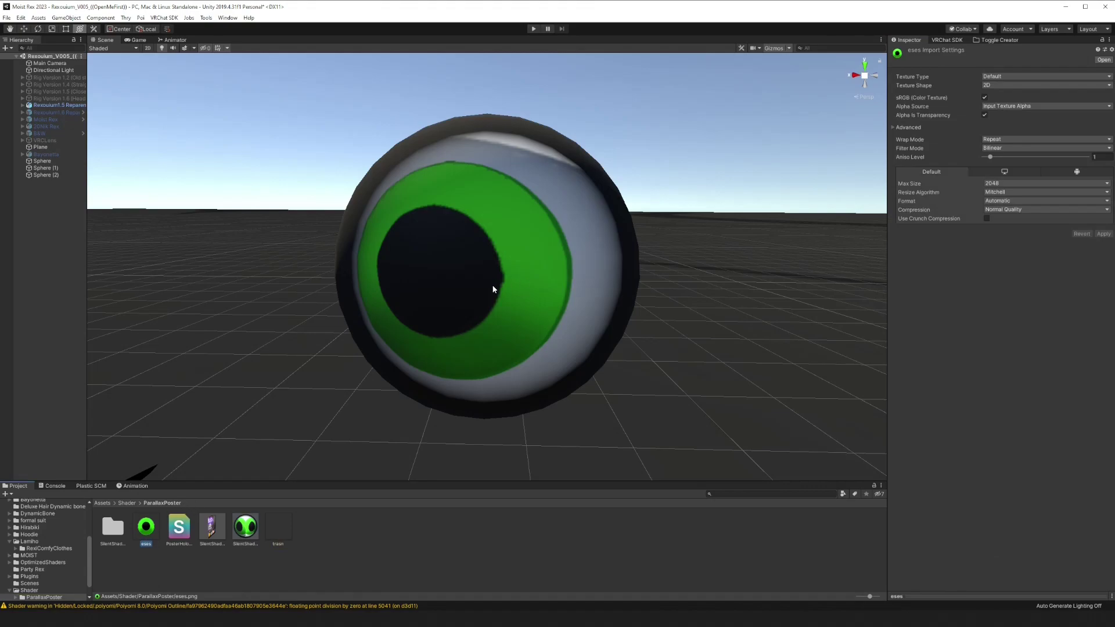
# Try a Parallax Scale of 0.887 on the SilentShaderPosterDemo material, then lower it slightly while checking the eye
pyautogui.click(246, 528)
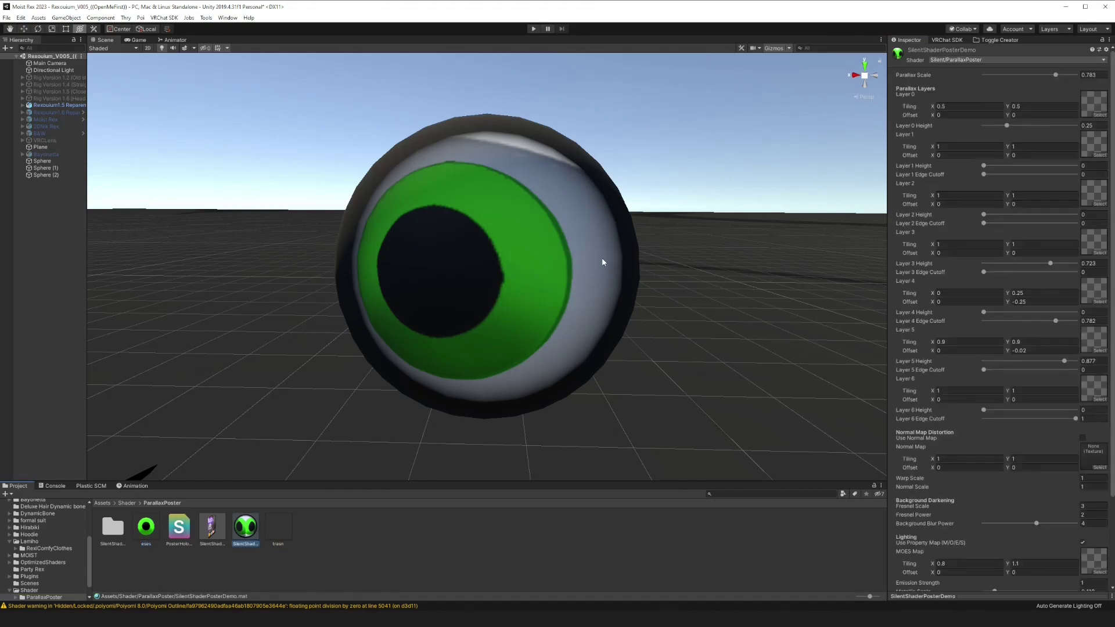
pyautogui.moveTo(1057, 77)
pyautogui.mouseDown()
pyautogui.moveTo(1026, 78)
pyautogui.moveTo(1070, 78)
pyautogui.moveTo(1014, 81)
pyautogui.moveTo(1067, 85)
pyautogui.mouseUp()
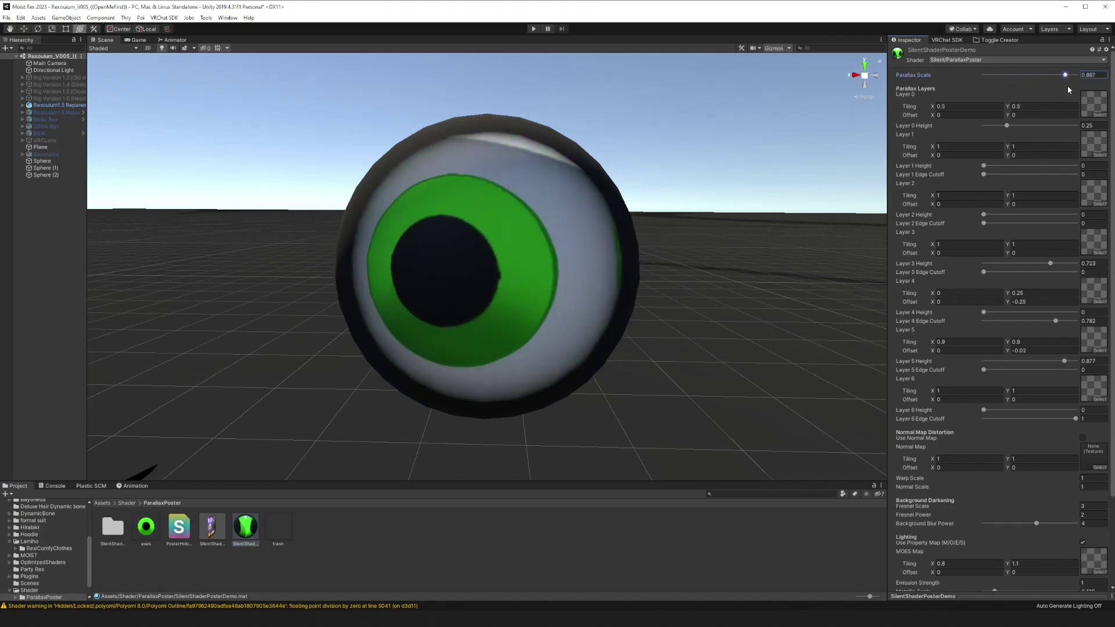
pyautogui.keyDown('alt'); pyautogui.moveTo(726, 244); pyautogui.dragTo(877, 202); pyautogui.keyUp('alt')
pyautogui.moveTo(1066, 75)
pyautogui.mouseDown()
pyautogui.moveTo(1030, 76)
pyautogui.moveTo(1070, 78)
pyautogui.moveTo(1058, 81)
pyautogui.mouseUp()
pyautogui.keyDown('alt'); pyautogui.moveTo(597, 192); pyautogui.dragTo(418, 181); pyautogui.keyUp('alt')
# Rotate the eye sphere about its vertical axis to about -89° and check the iris from the front
pyautogui.click(418, 181)
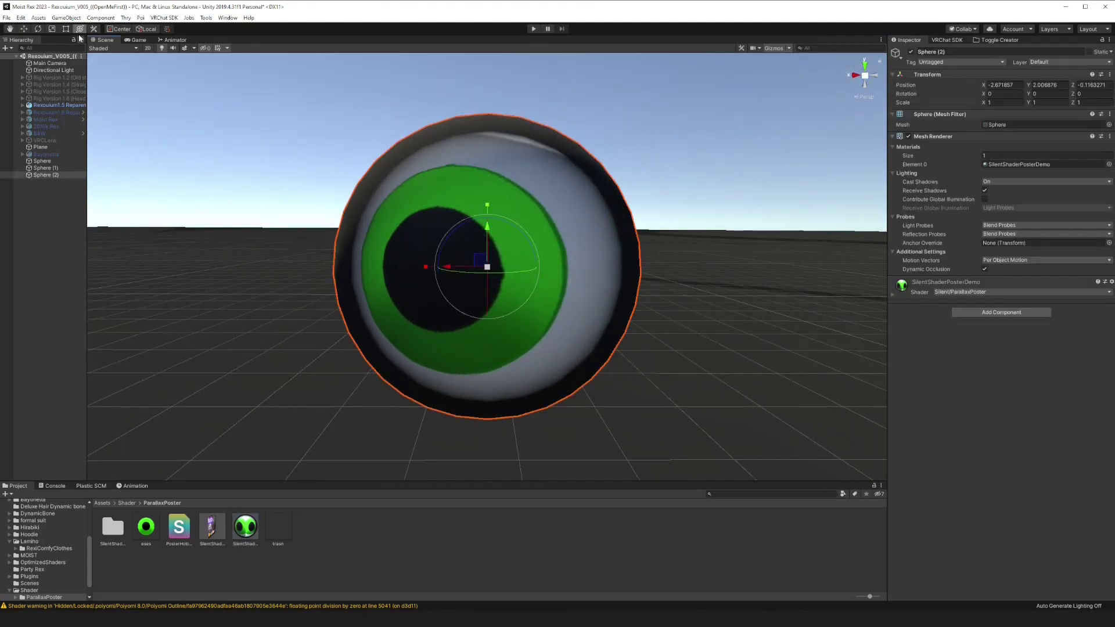
pyautogui.moveTo(509, 270); pyautogui.dragTo(622, 265)
pyautogui.click(642, 154)
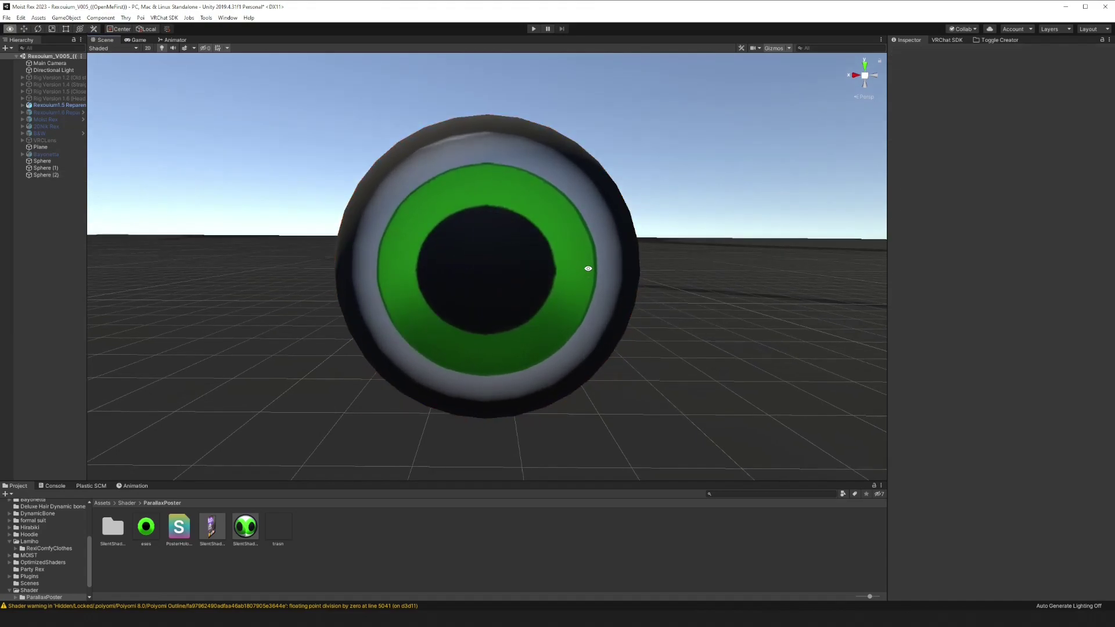
pyautogui.scroll(-6, 559, 268)
pyautogui.scroll(2, 557, 340)
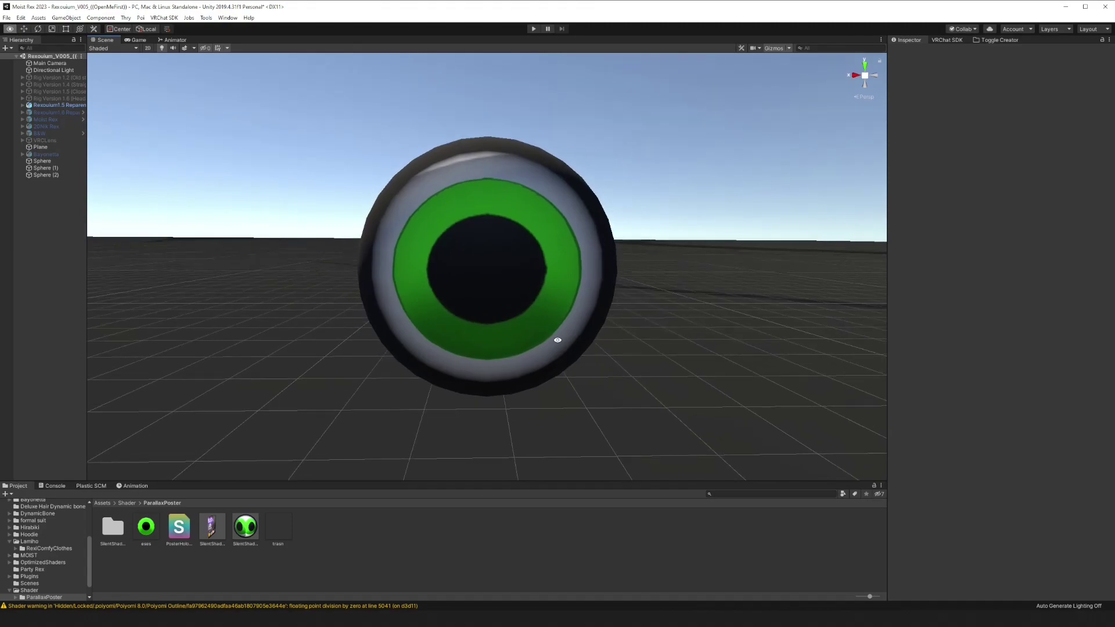
# Adjust the lighting settings of the SilentShaderPosterDemo material and check the eye sphere
pyautogui.click(245, 526)
pyautogui.moveTo(982, 531)
pyautogui.mouseDown()
pyautogui.moveTo(1075, 531)
pyautogui.moveTo(961, 531)
pyautogui.mouseUp()
pyautogui.keyDown('alt'); pyautogui.moveTo(509, 300); pyautogui.dragTo(621, 313); pyautogui.keyUp('alt')
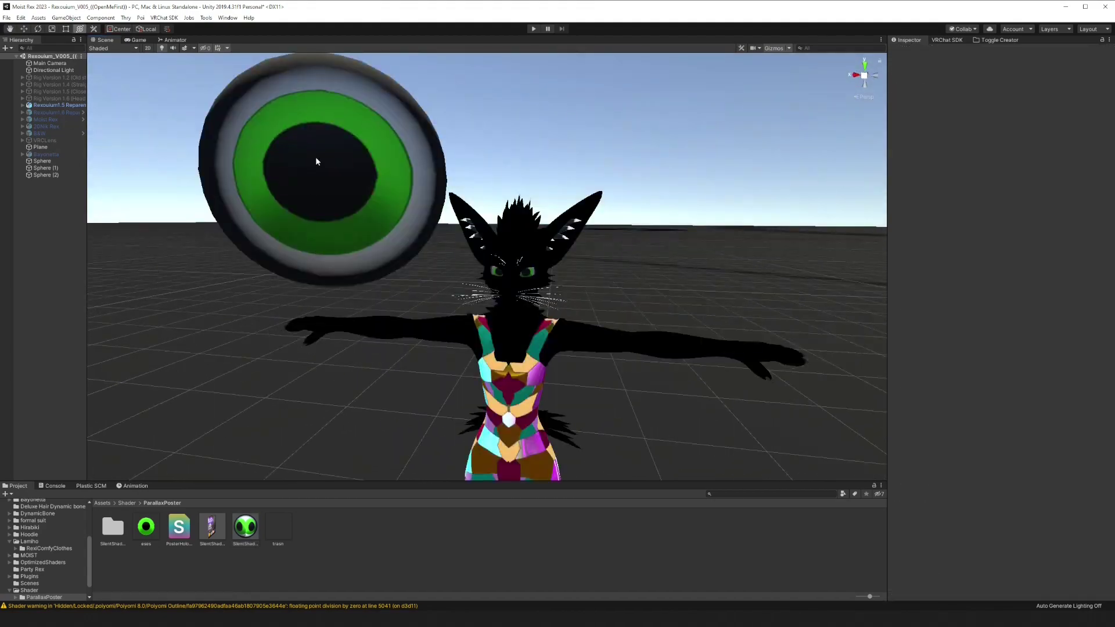
# Move the eye sphere down and sideways towards the avatar's head
pyautogui.click(316, 161)
pyautogui.scroll(-5, 316, 174)
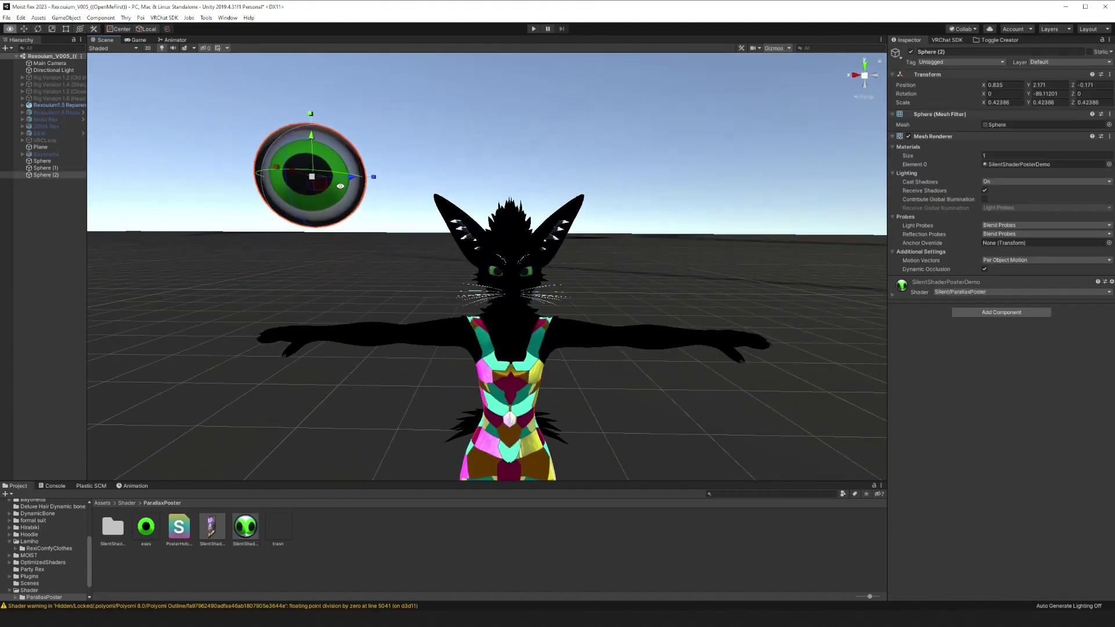
pyautogui.keyDown('alt'); pyautogui.moveTo(340, 186); pyautogui.dragTo(338, 181); pyautogui.keyUp('alt')
pyautogui.moveTo(305, 135); pyautogui.dragTo(304, 206)
pyautogui.moveTo(346, 246); pyautogui.dragTo(520, 261)
pyautogui.scroll(2, 609, 282)
pyautogui.keyDown('alt'); pyautogui.moveTo(191, 279); pyautogui.dragTo(459, 273); pyautogui.keyUp('alt')
pyautogui.scroll(3, 395, 250)
# Scale the eye sphere to about 0.111 and place it next to the avatar's eye, near X 0.117, Y 1.77
pyautogui.moveTo(383, 239); pyautogui.dragTo(525, 239)
pyautogui.keyDown('alt'); pyautogui.moveTo(525, 239); pyautogui.dragTo(226, 244); pyautogui.keyUp('alt')
pyautogui.scroll(2, 406, 232)
pyautogui.moveTo(465, 219); pyautogui.dragTo(435, 222)
pyautogui.moveTo(463, 179); pyautogui.dragTo(464, 256)
pyautogui.moveTo(505, 300); pyautogui.dragTo(477, 276, button='middle')
pyautogui.scroll(1, 477, 276)
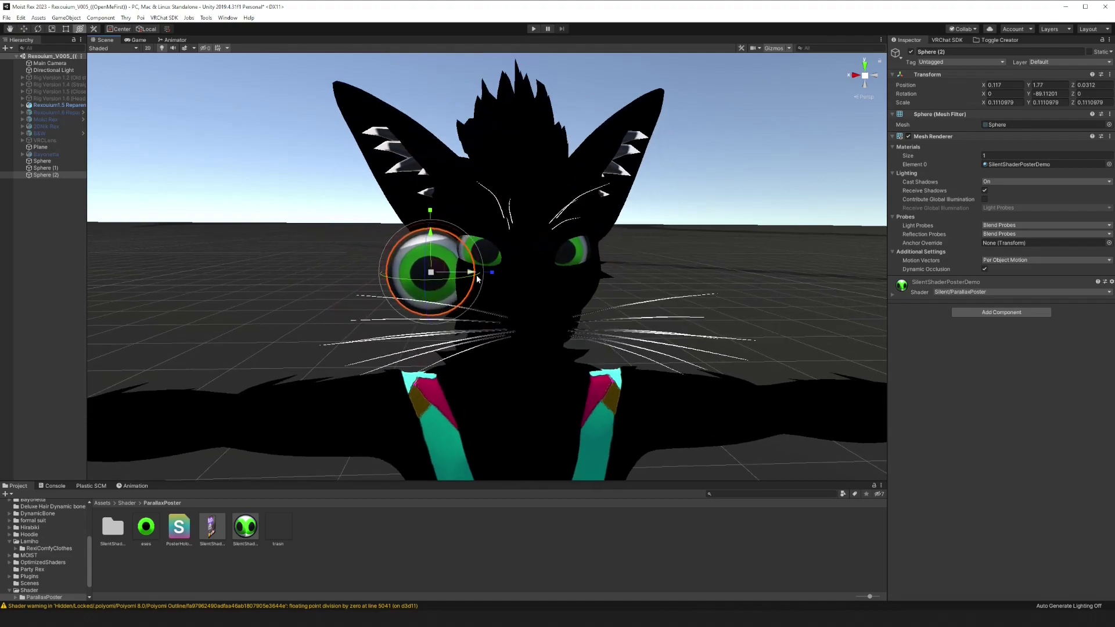
# Move the eye sphere up and away from the face to about X 0.2335, Y 1.8413, and deselect it
pyautogui.moveTo(477, 276); pyautogui.dragTo(385, 276)
pyautogui.moveTo(335, 240); pyautogui.dragTo(333, 184)
pyautogui.keyDown('alt'); pyautogui.moveTo(545, 264); pyautogui.dragTo(511, 259); pyautogui.keyUp('alt')
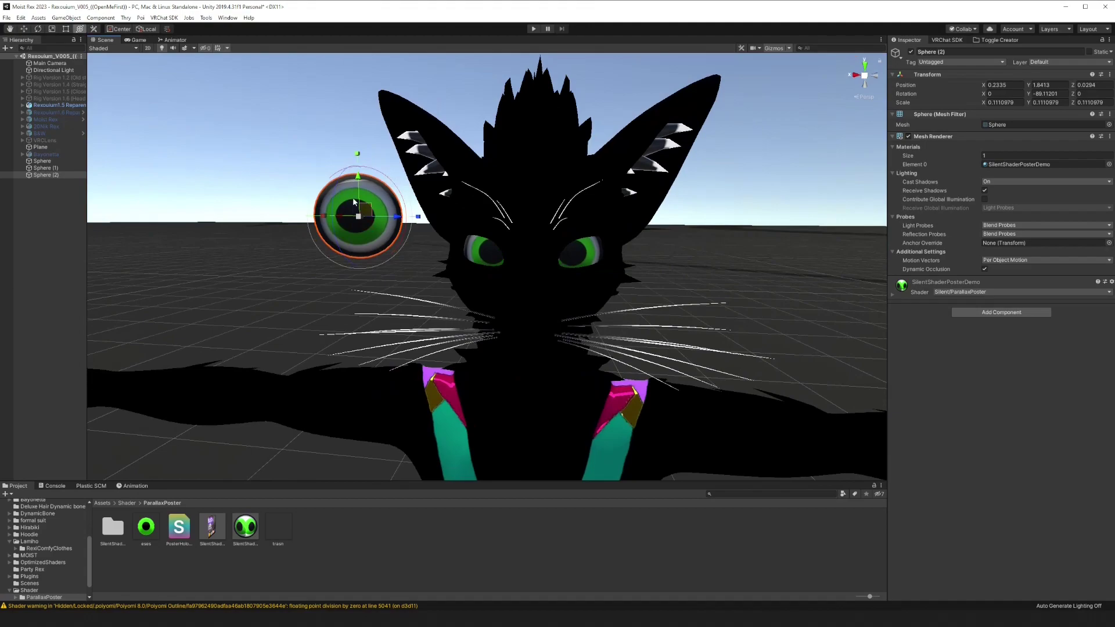
pyautogui.click(266, 153)
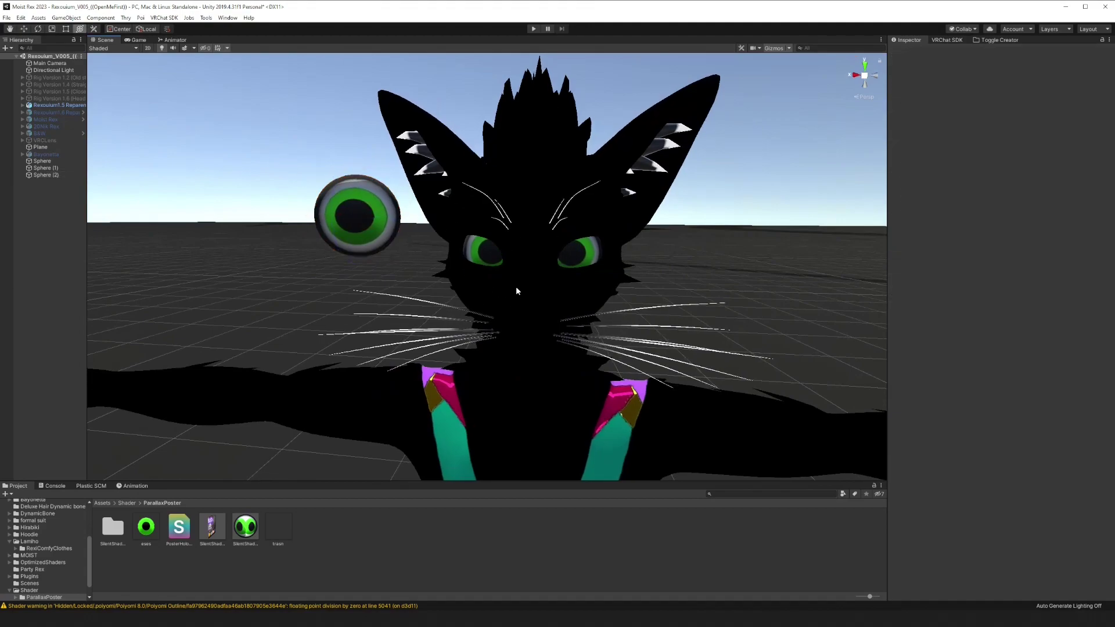
# Expand the Rexouium 1.5 avatar in the hierarchy and inspect Sphere (2) and the avatar's child GameObject
pyautogui.rightClick(37, 107)
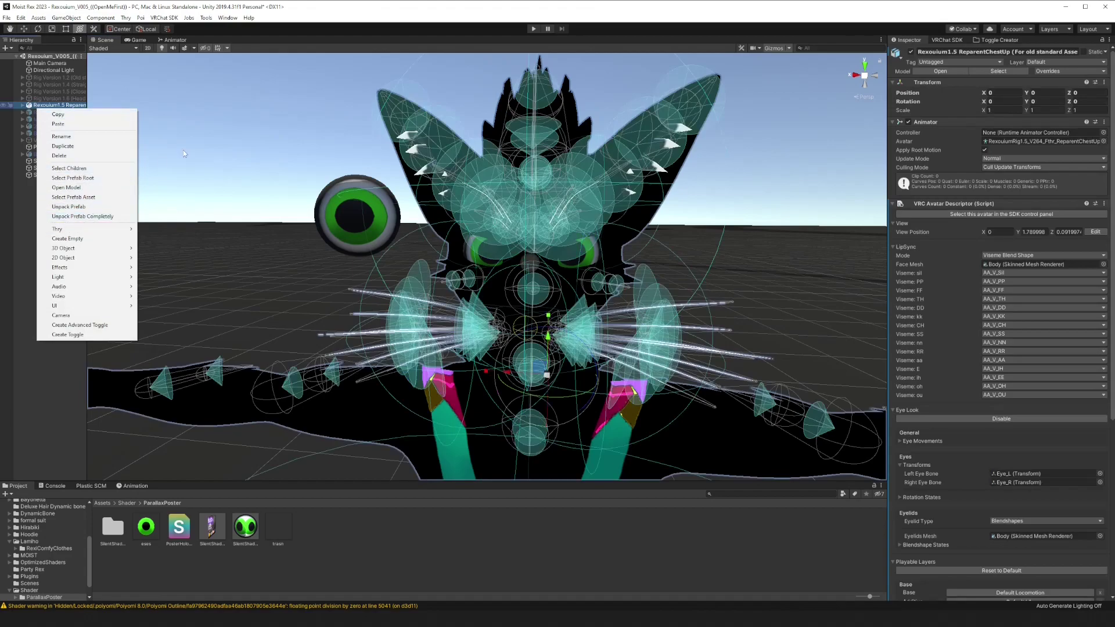
pyautogui.click(183, 149)
pyautogui.click(22, 105)
pyautogui.click(36, 273)
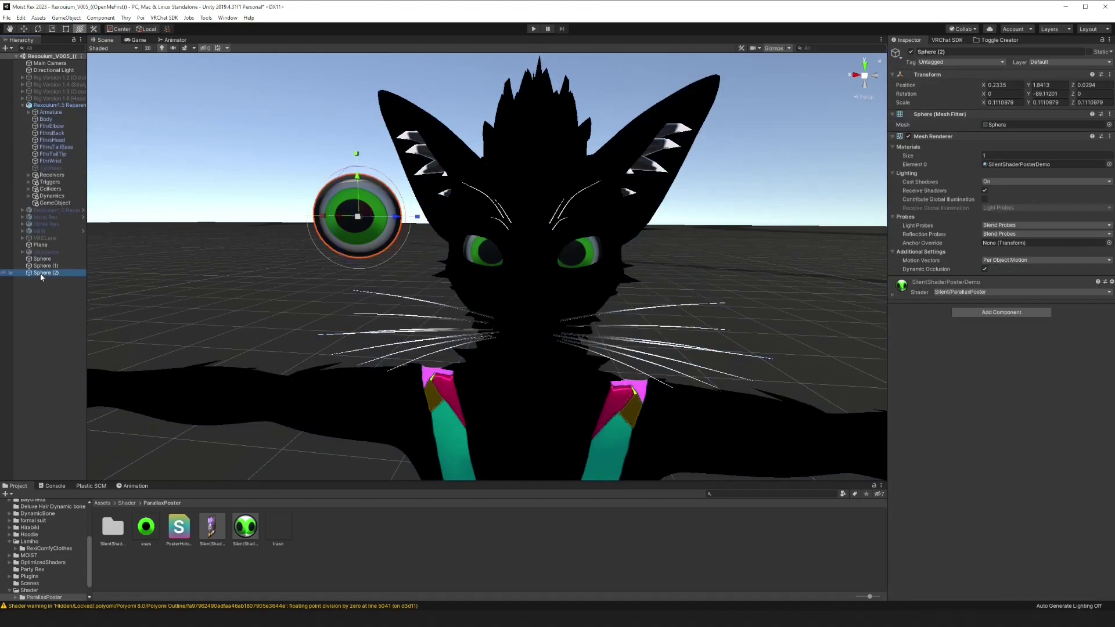
pyautogui.click(47, 203)
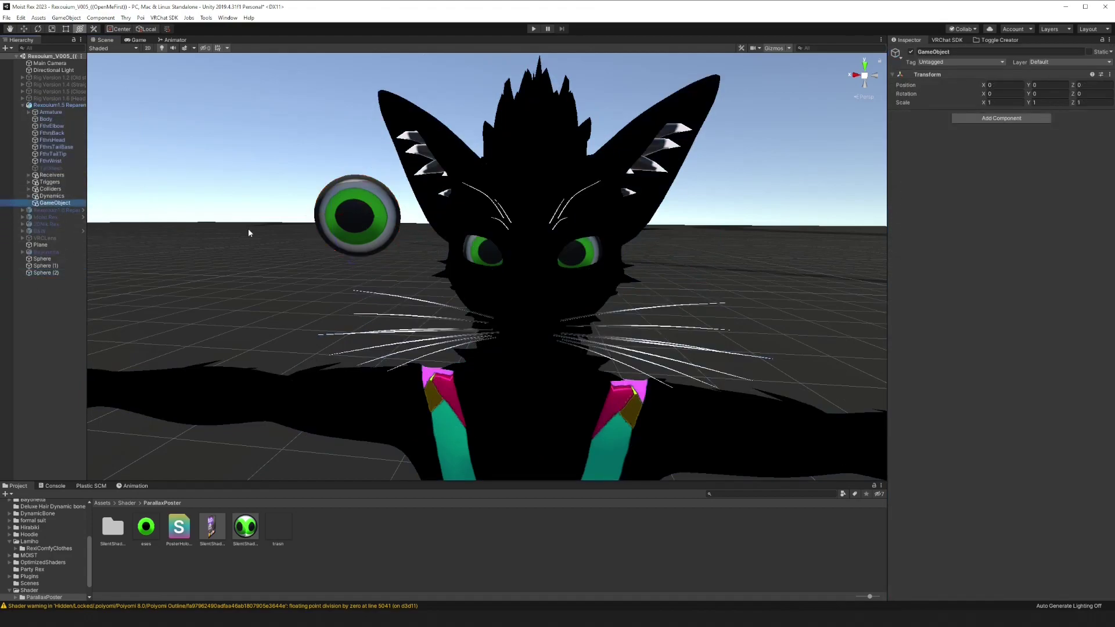
pyautogui.click(992, 102)
pyautogui.click(743, 184)
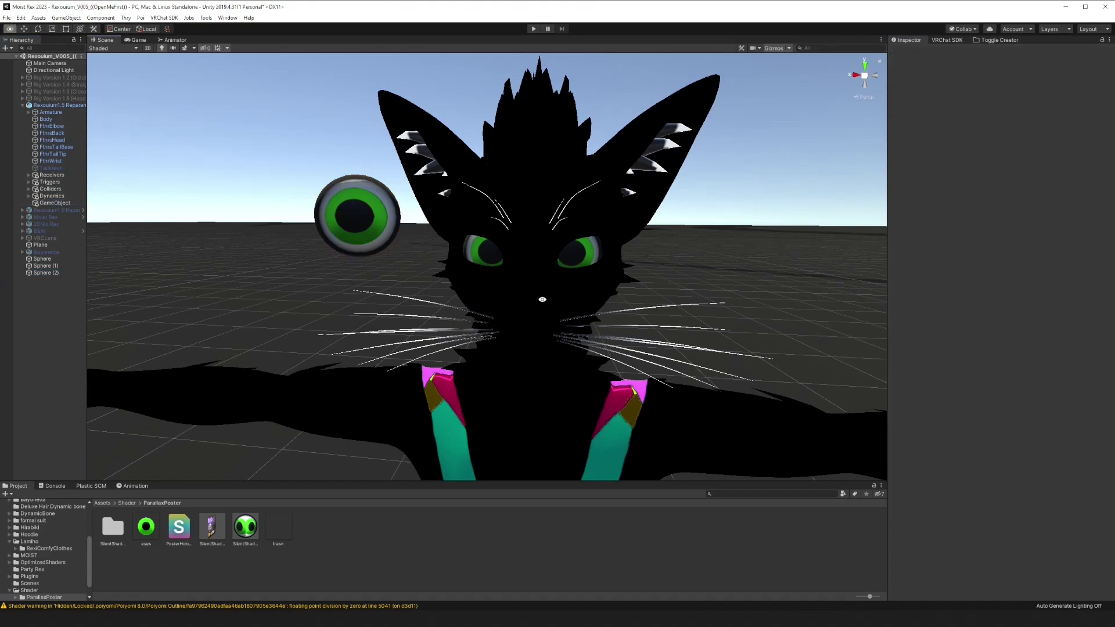
# Select the avatar's two eye spheres, Sphere and Sphere (1), and widen the hierarchy list
pyautogui.keyDown('alt'); pyautogui.moveTo(541, 298); pyautogui.dragTo(454, 276); pyautogui.keyUp('alt')
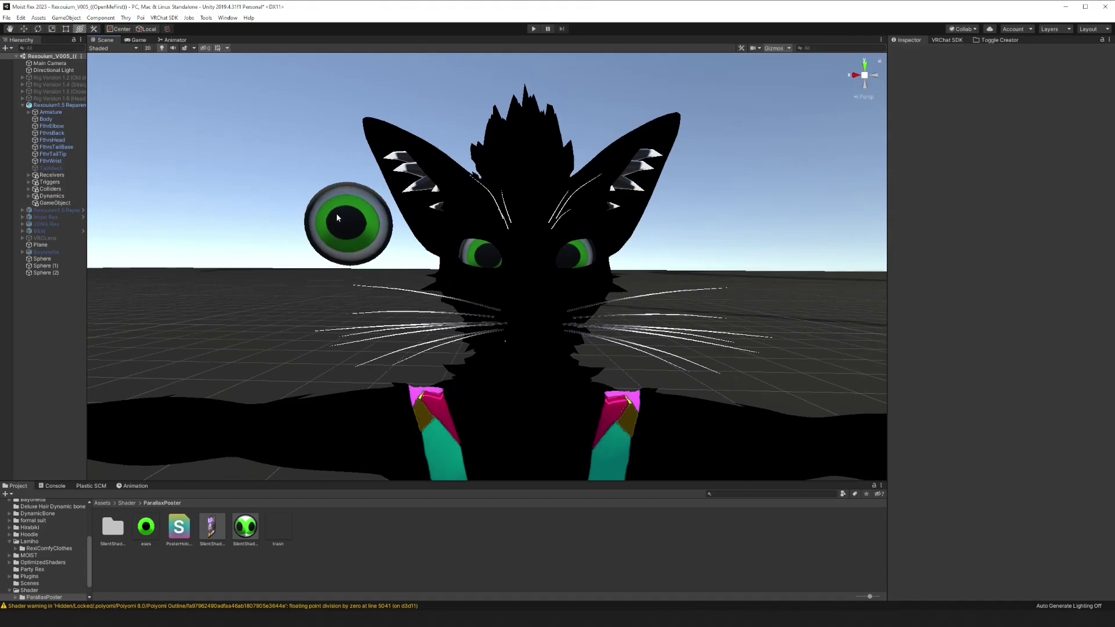
pyautogui.keyDown('alt'); pyautogui.moveTo(653, 253); pyautogui.dragTo(659, 261); pyautogui.keyUp('alt')
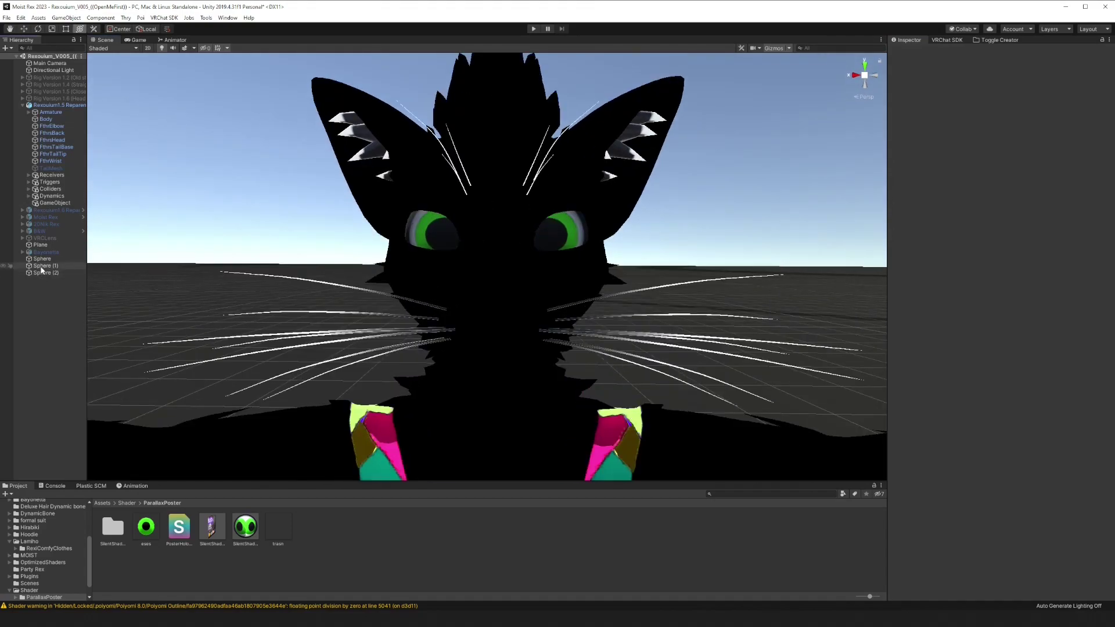
pyautogui.click(41, 267)
pyautogui.keyDown('shift'); pyautogui.click(43, 259); pyautogui.keyUp('shift')
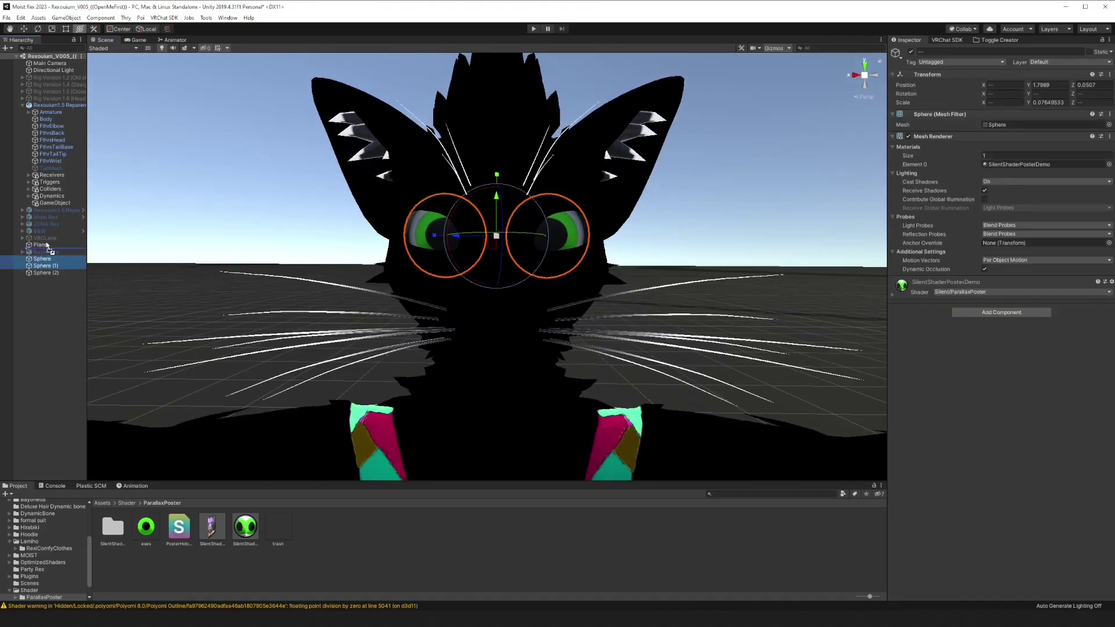
pyautogui.moveTo(46, 243); pyautogui.dragTo(159, 194)
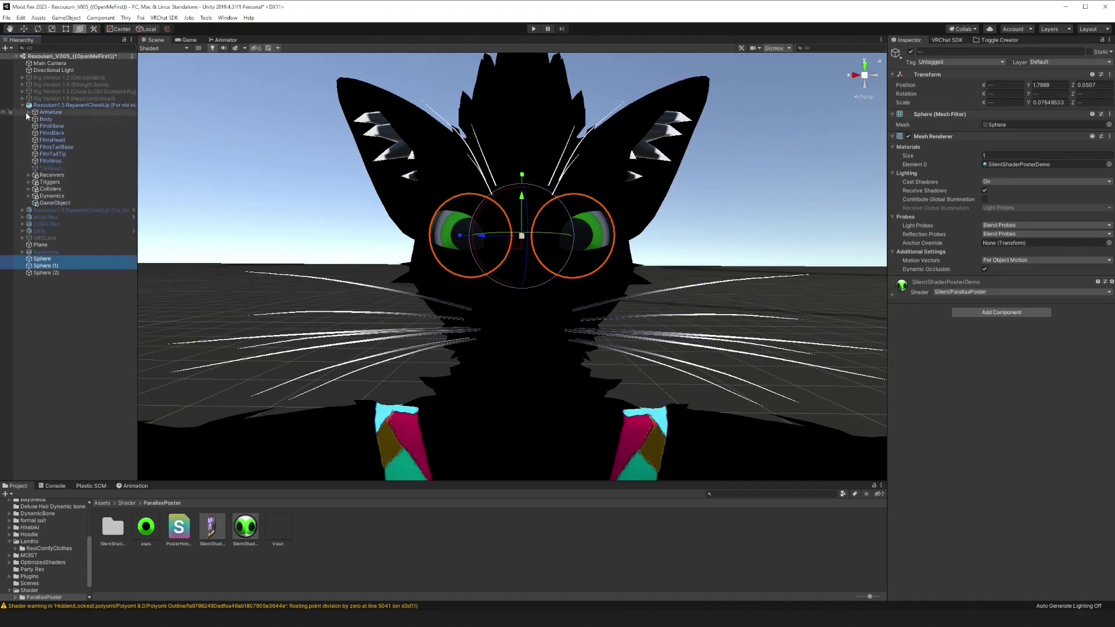
# Expand the avatar's armature through Chest and Neck and select the Head bone
pyautogui.click(28, 112)
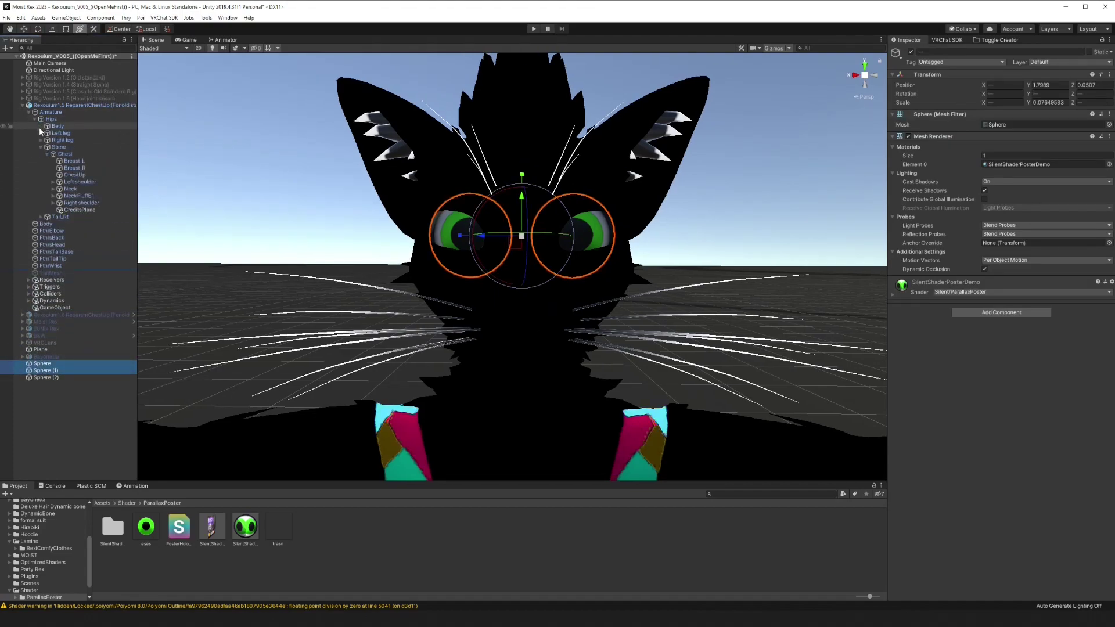
pyautogui.click(60, 154)
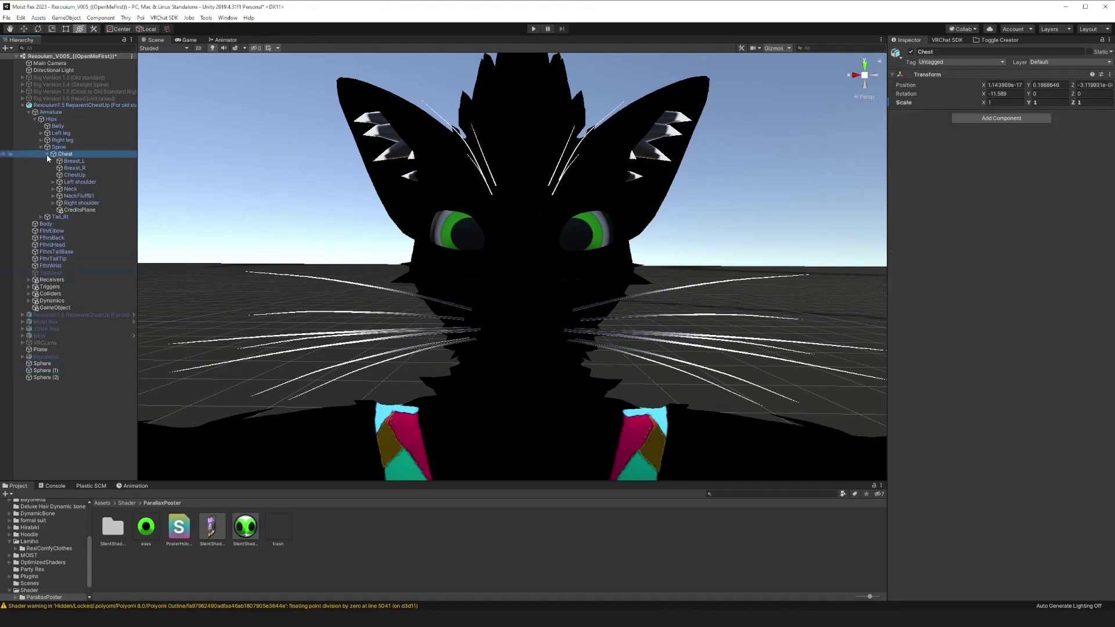
pyautogui.click(53, 189)
pyautogui.click(71, 196)
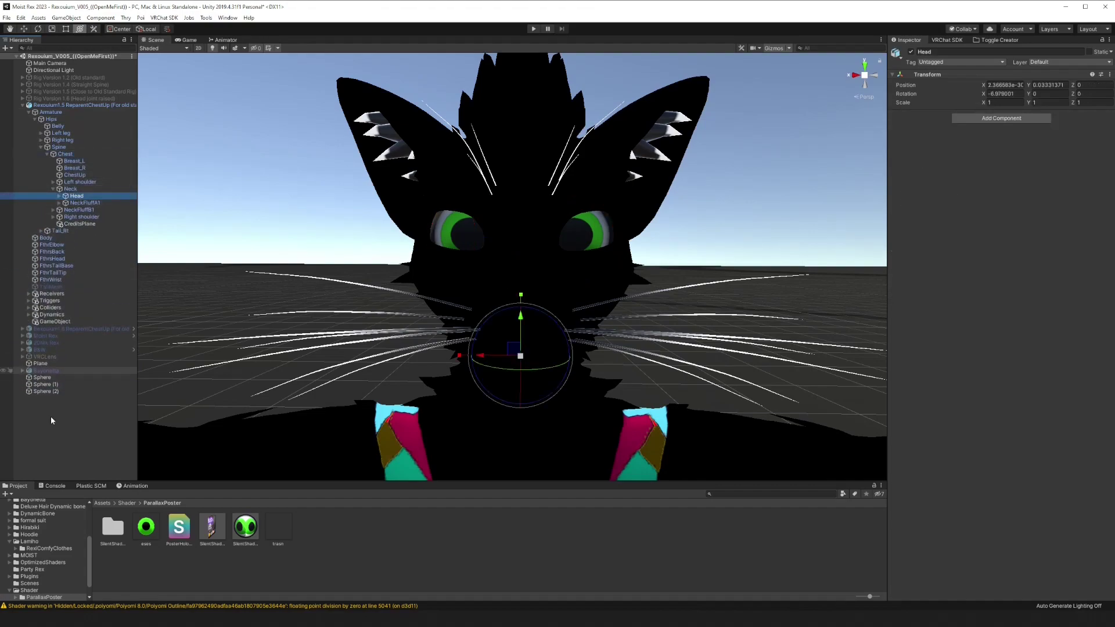
# Parent Sphere and Sphere (1) to the avatar's Head bone and check the eyes from an angle
pyautogui.click(53, 385)
pyautogui.keyDown('ctrl'); pyautogui.click(45, 378); pyautogui.keyUp('ctrl')
pyautogui.moveTo(45, 380); pyautogui.dragTo(75, 196)
pyautogui.click(602, 304)
pyautogui.scroll(-2, 609, 319)
pyautogui.moveTo(621, 338); pyautogui.dragTo(726, 325, button='right')
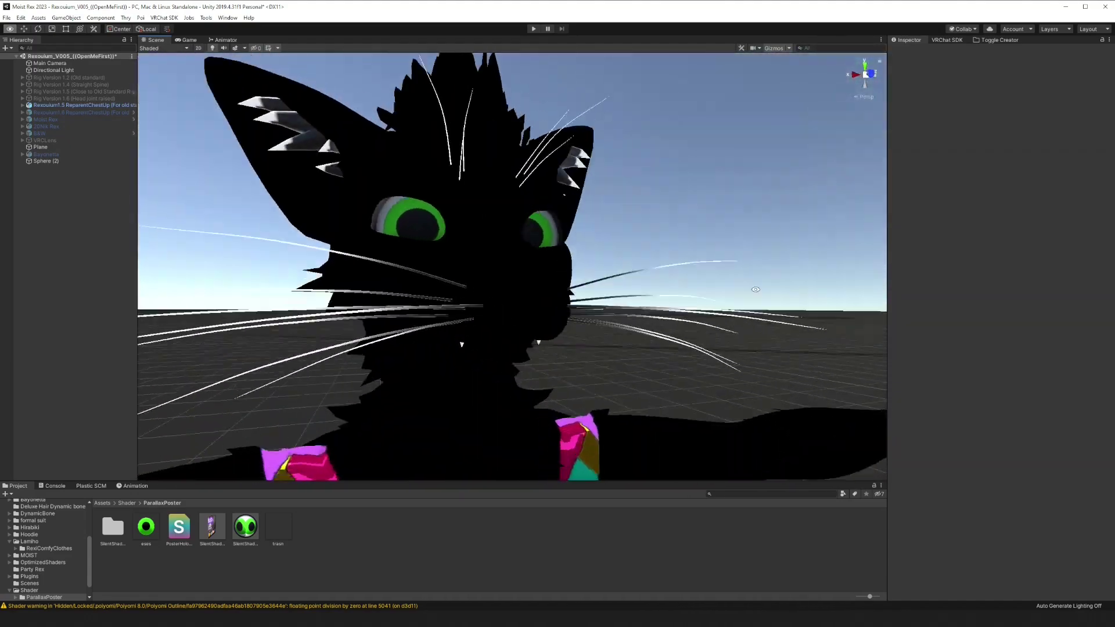